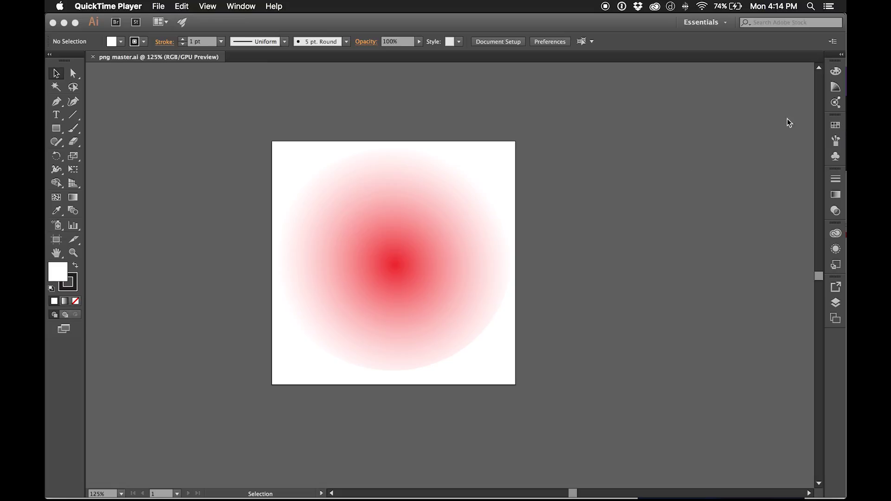
Close QuickTime Player's menus and bring Illustrator back to the front.
click(239, 8)
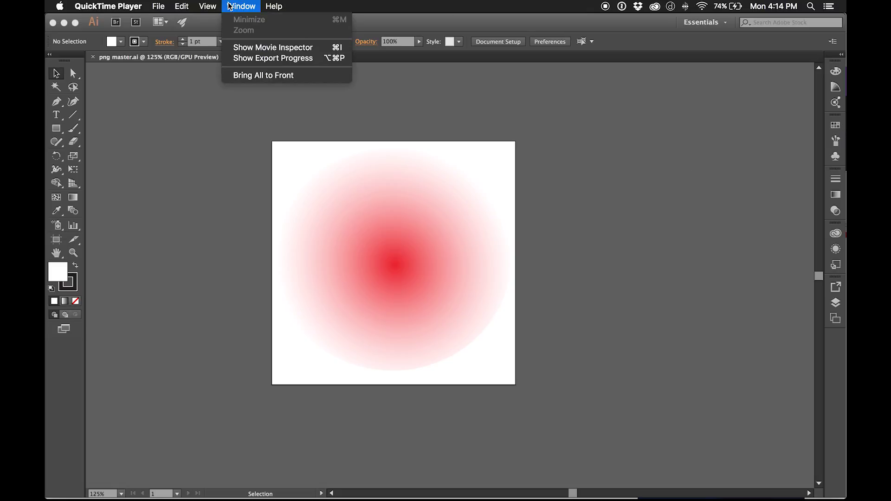
mouse_move(207, 5)
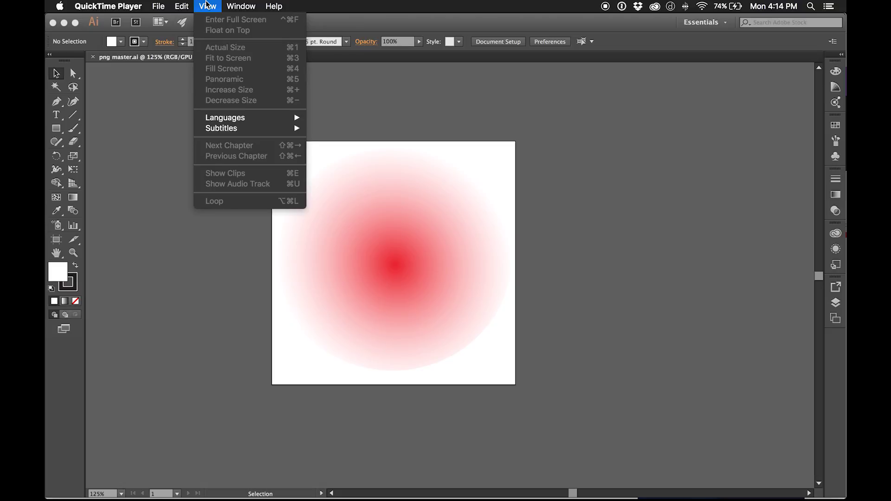
click(208, 5)
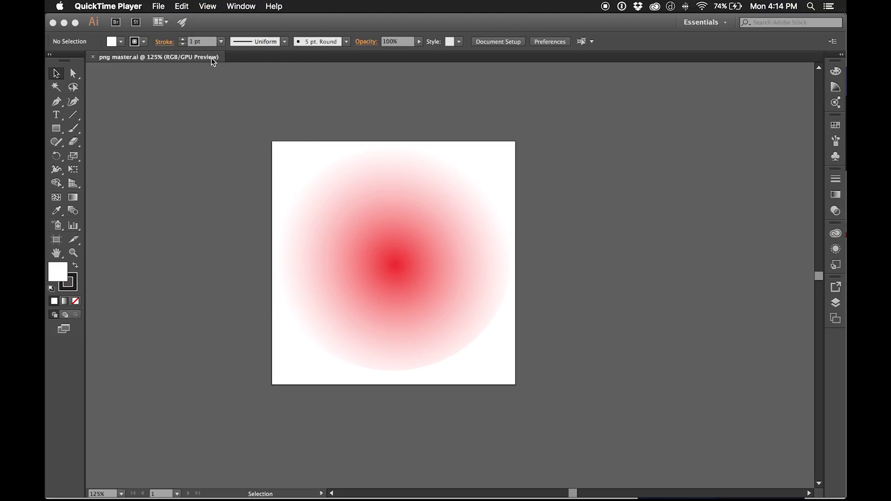
click(216, 74)
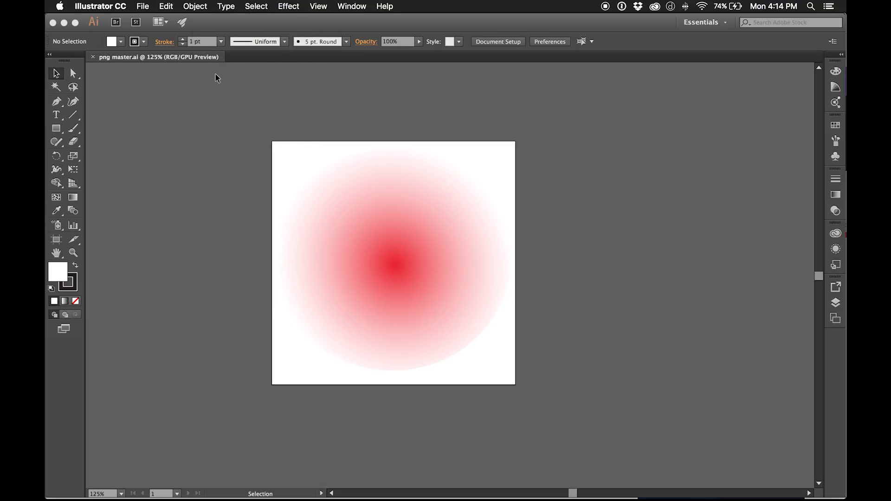
Show the Swatches panel from the dock and drag its tab out as a floating panel.
click(361, 6)
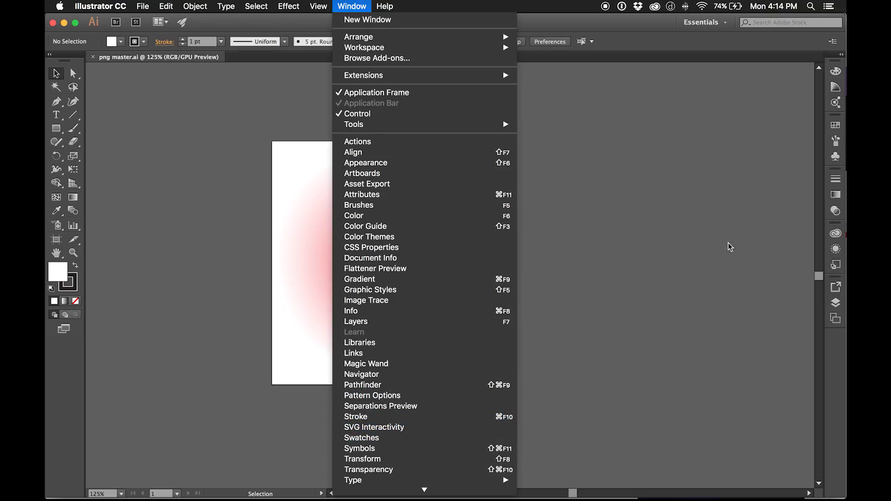
click(837, 127)
click(838, 127)
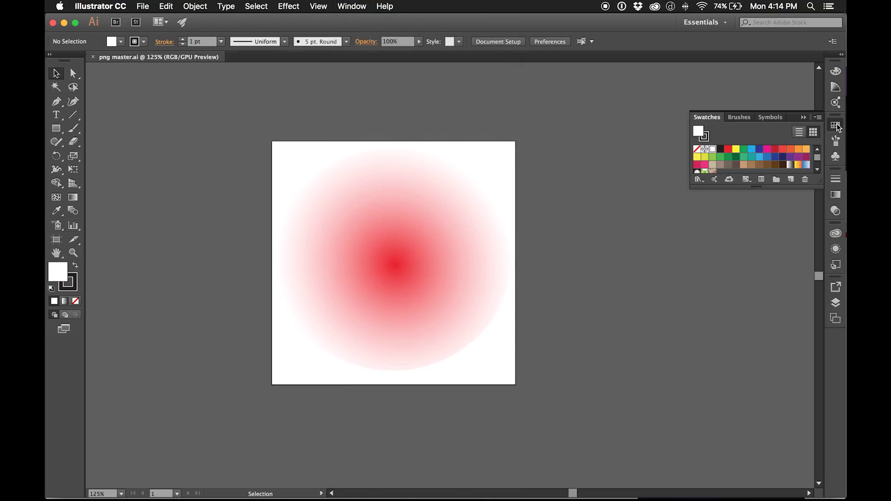
drag(709, 116, 603, 107)
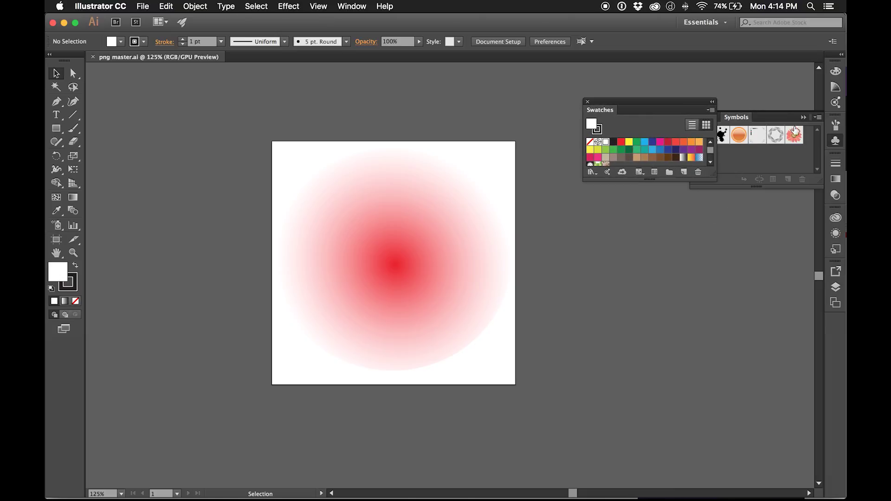
From the Swatches panel menu's Color Books, open the PANTONE+ Solid Uncoated library.
click(711, 110)
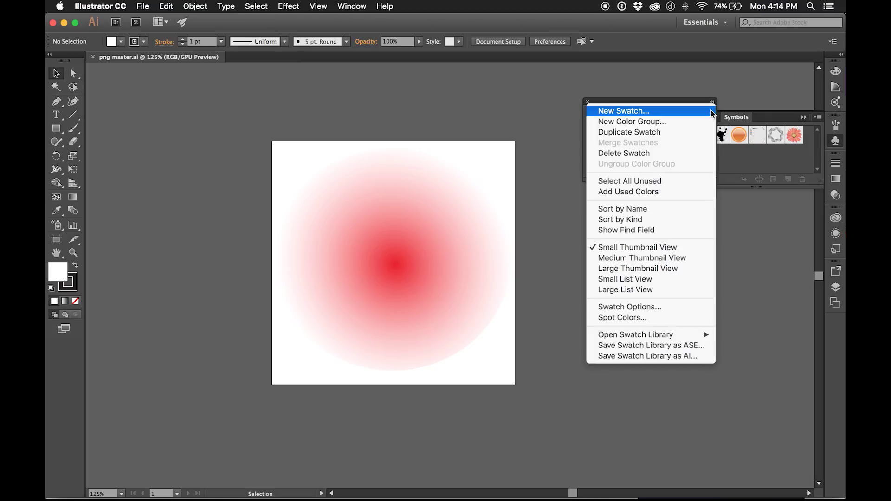
mouse_move(684, 335)
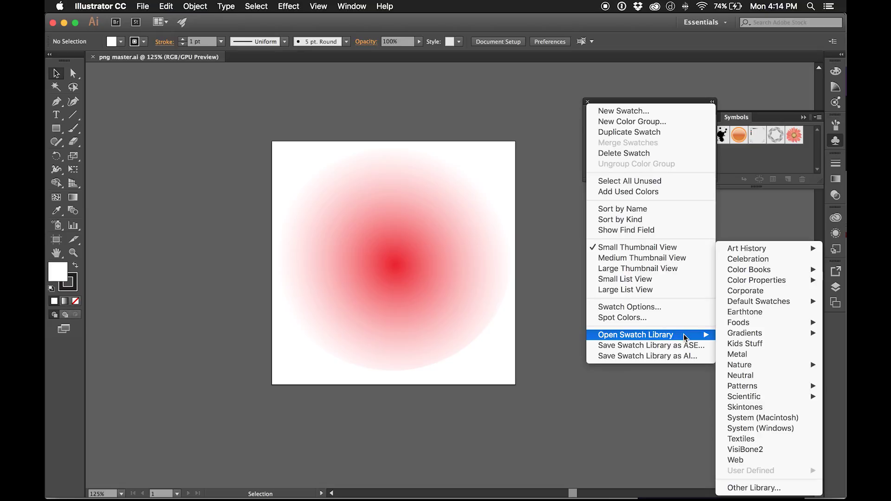
mouse_move(751, 270)
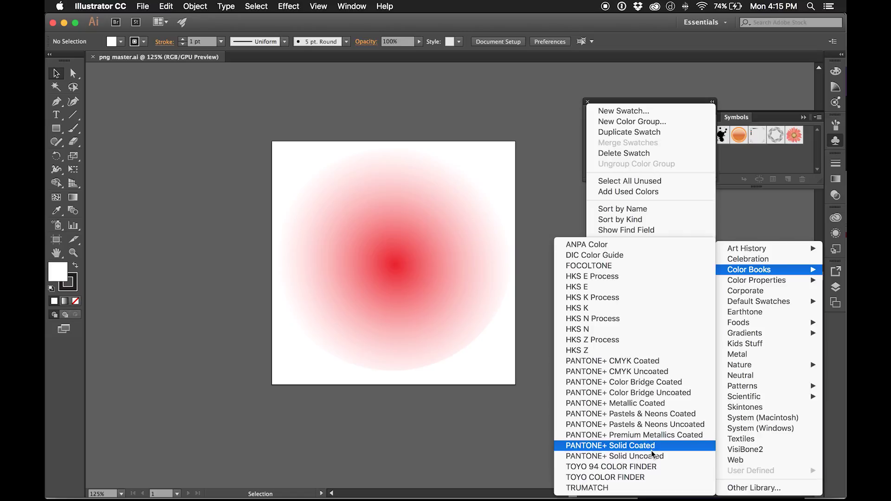
click(653, 457)
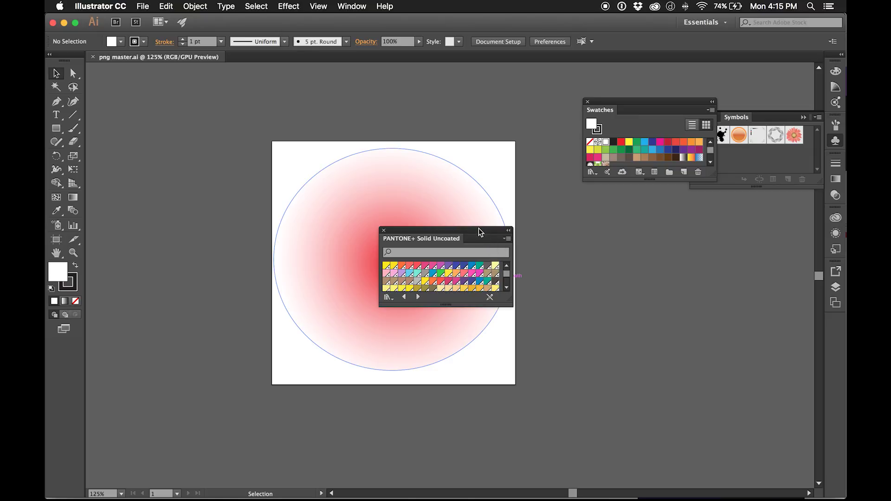
Move the PANTONE library beside Swatches, enlarge it, and sort its swatches by name.
drag(478, 228, 686, 219)
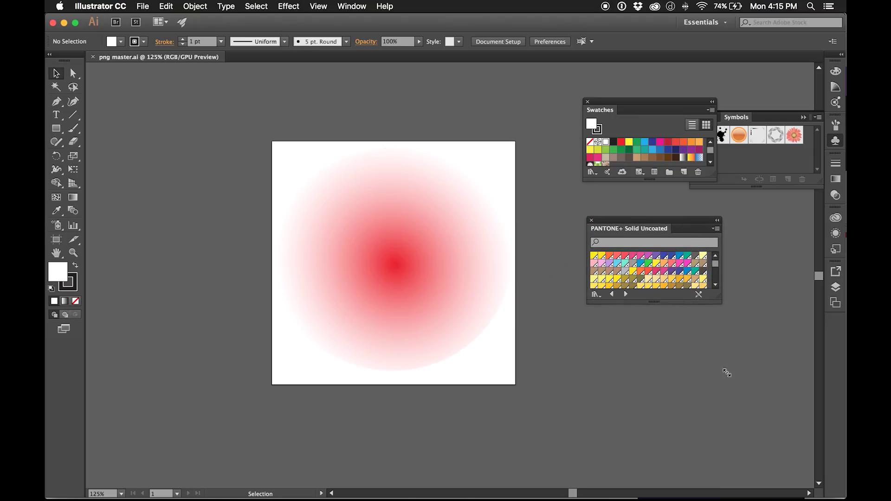
drag(727, 372, 745, 464)
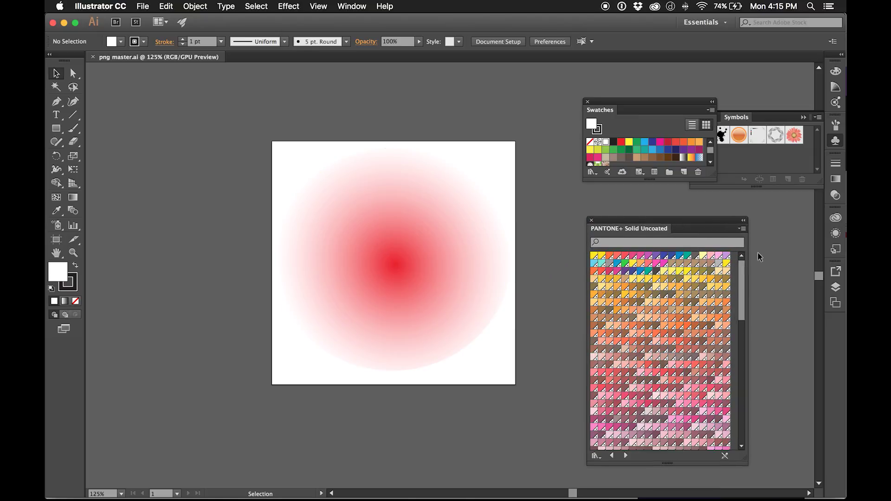
click(742, 228)
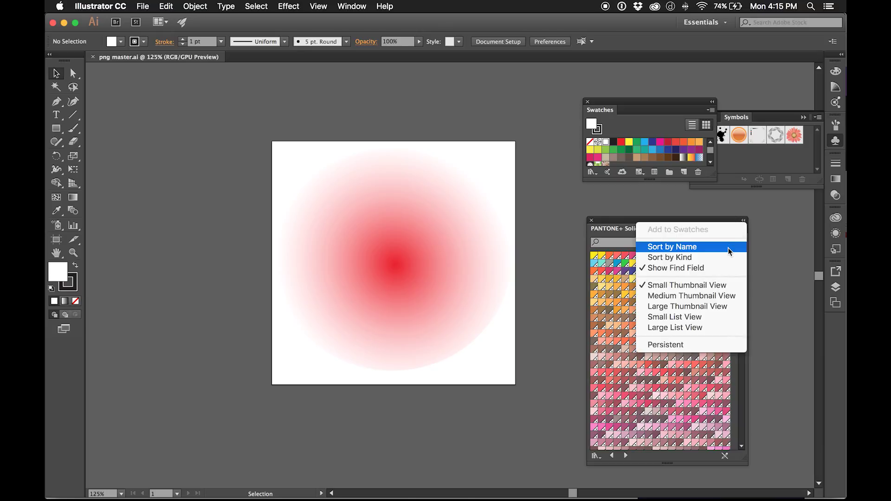
click(731, 249)
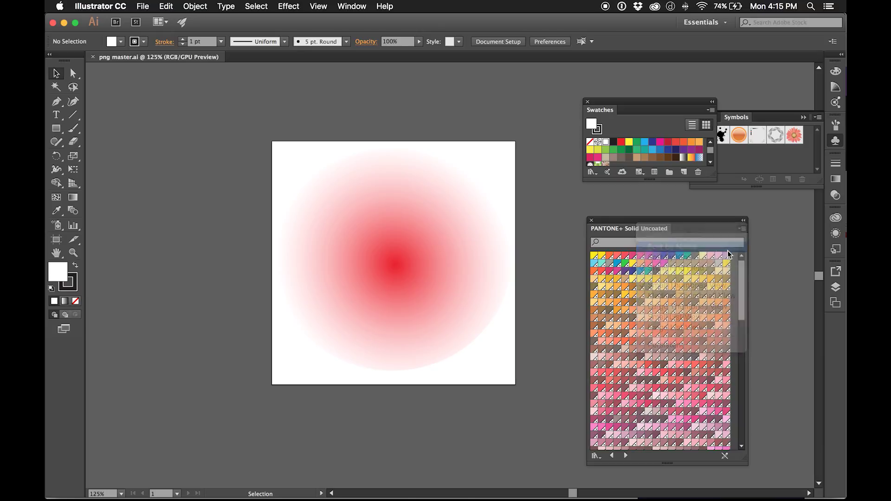
click(742, 229)
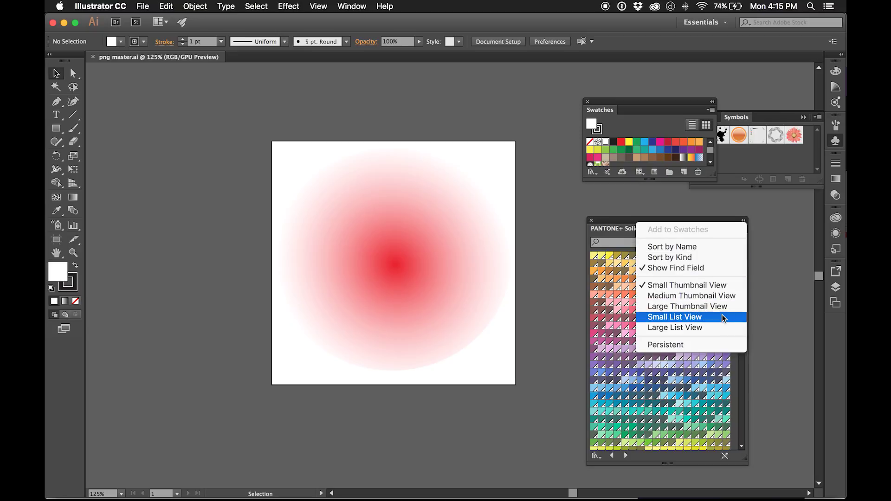
Switch the PANTONE library to Large List View, move it under the Control bar, and stretch it taller.
click(723, 328)
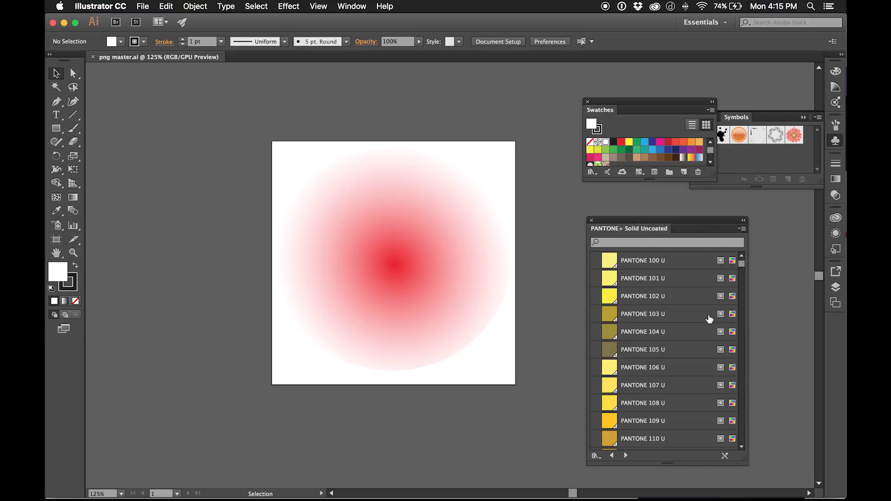
scroll(690, 332, down, 20)
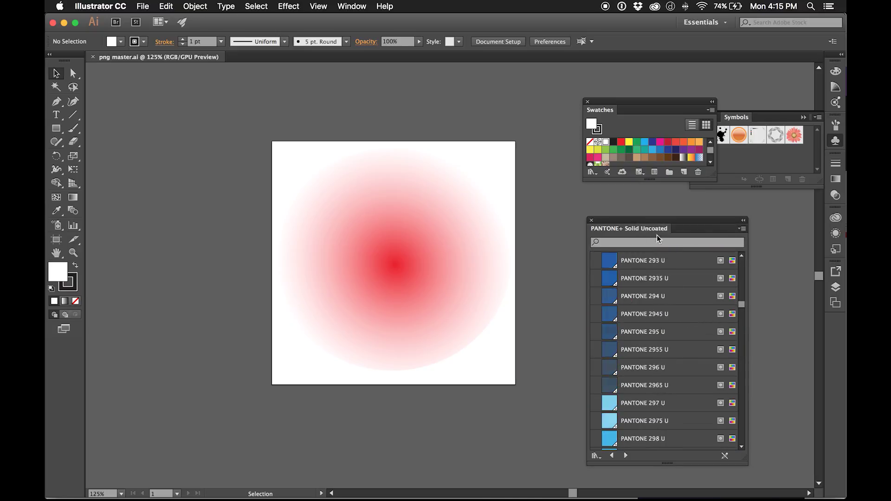
drag(639, 218, 600, 35)
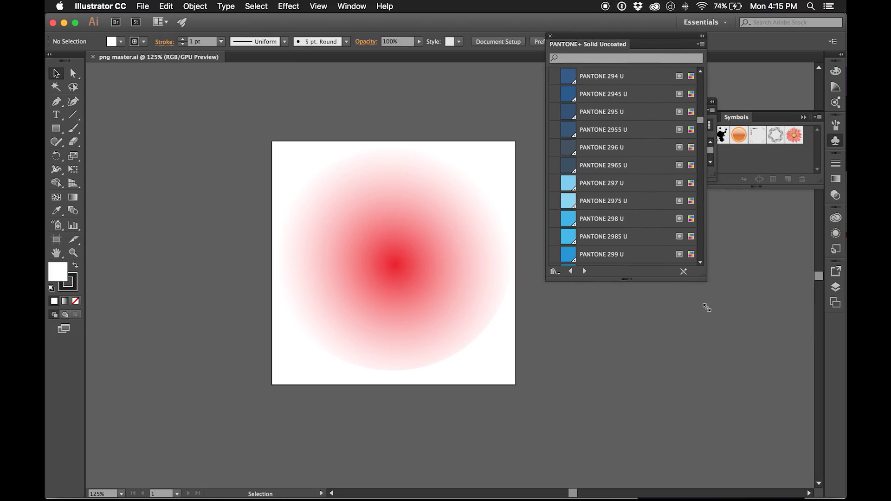
drag(706, 308, 756, 480)
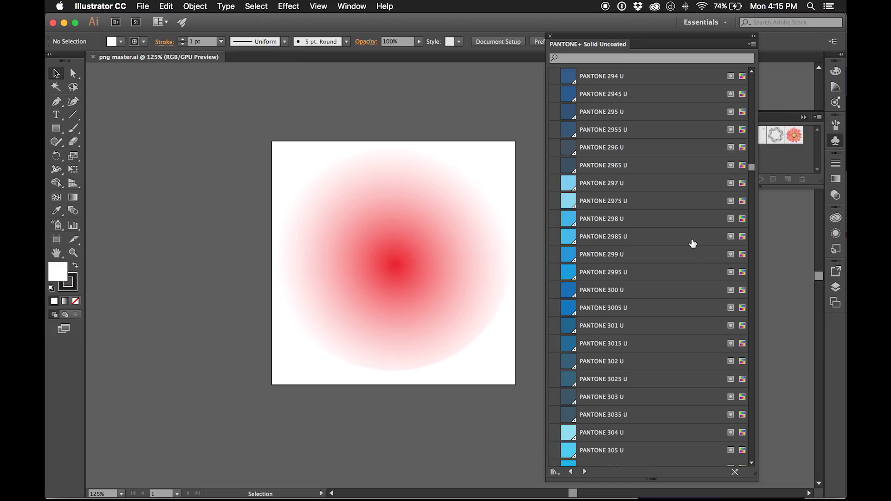
scroll(656, 207, down, 15)
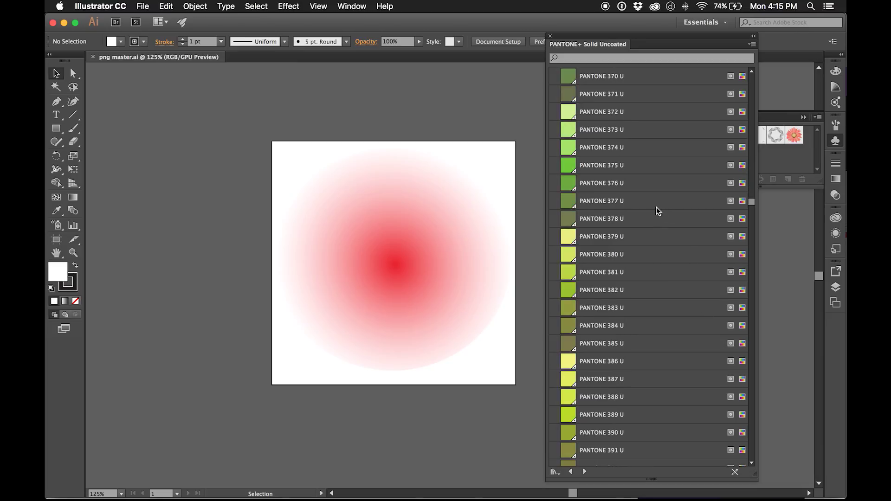
scroll(656, 210, down, 20)
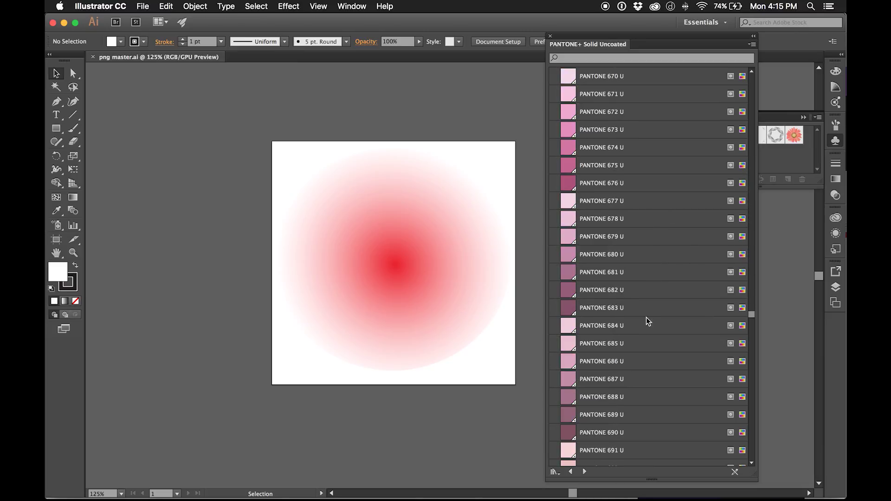
scroll(646, 318, down, 20)
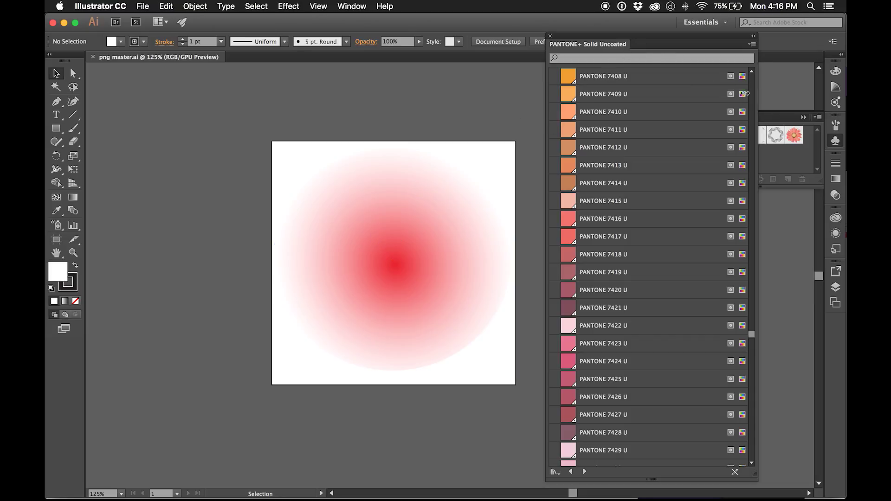
Narrow the PANTONE library and move the Swatches panel clear of it.
drag(744, 94, 678, 93)
click(732, 119)
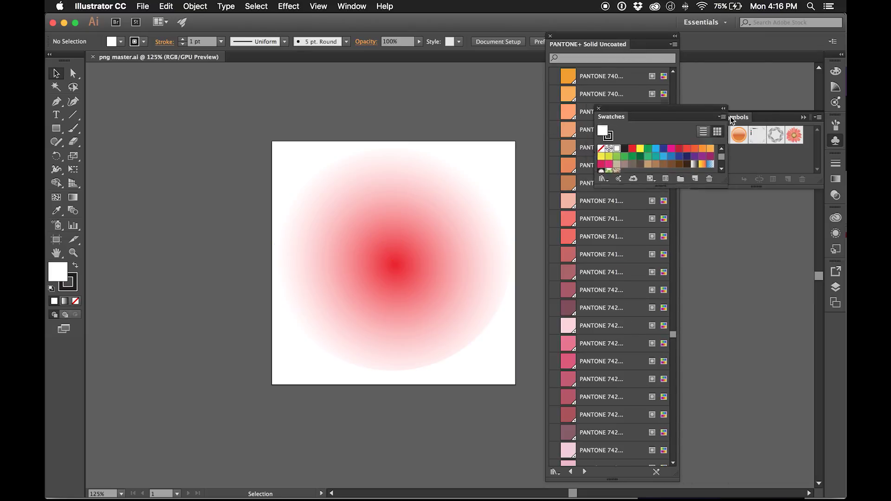
drag(732, 119, 806, 84)
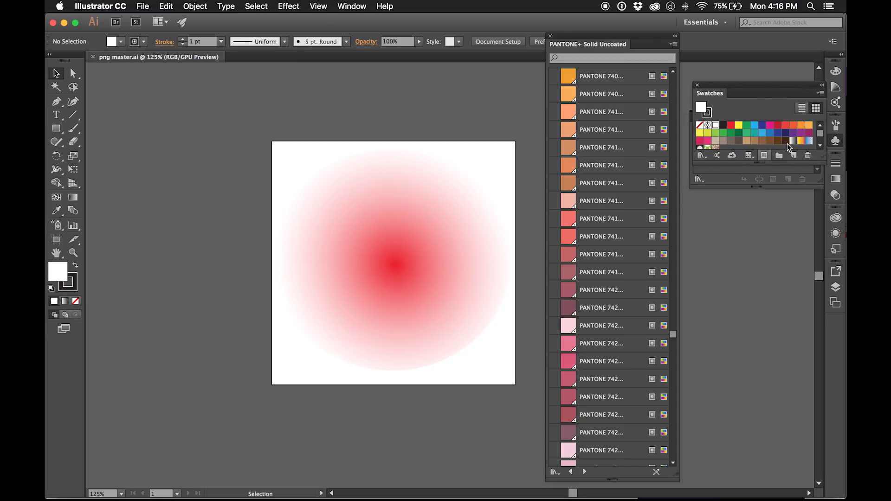
Select the circle and float the Gradient panel showing Radial, -51.7°, 93.8%.
click(439, 230)
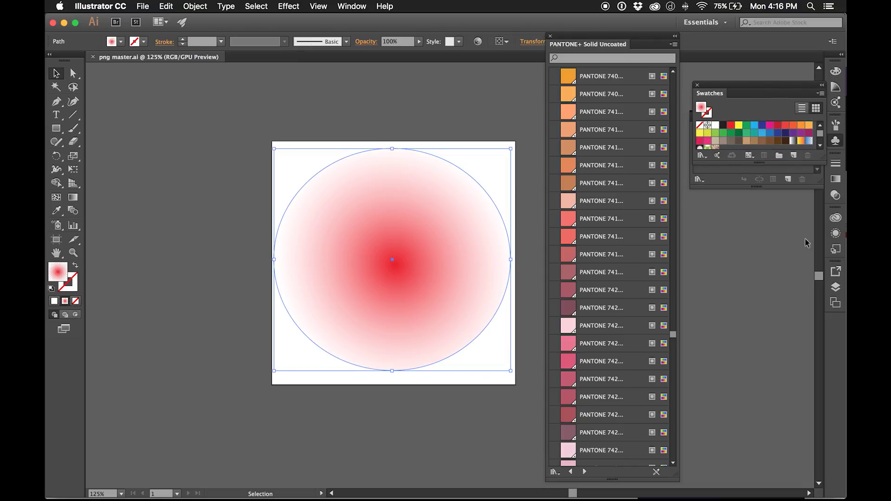
click(342, 6)
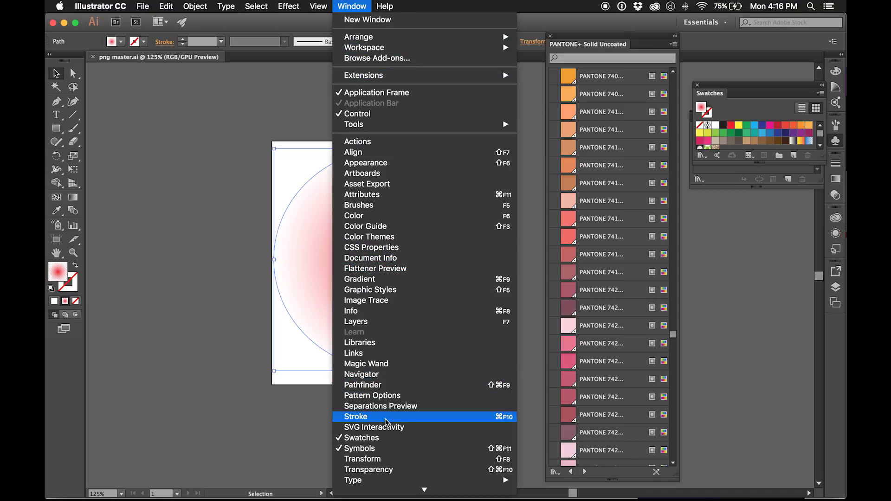
click(395, 279)
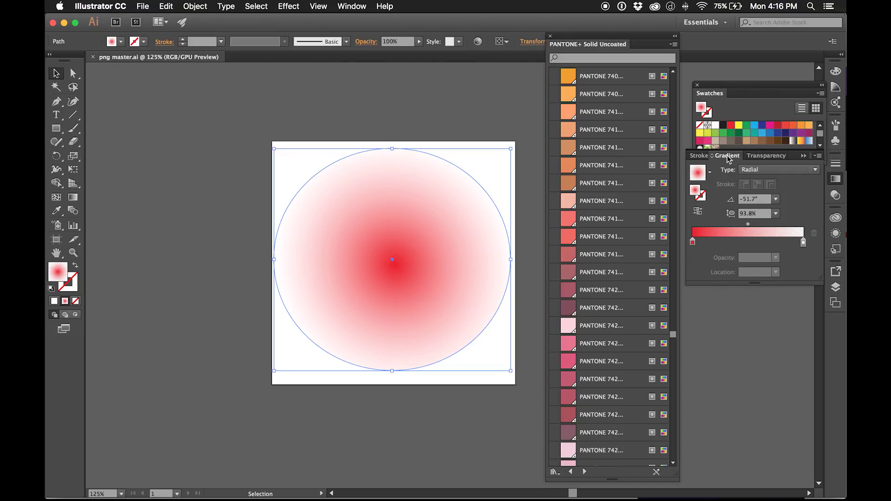
mouse_move(726, 155)
mouse_down()
mouse_move(750, 320)
mouse_move(730, 321)
mouse_up()
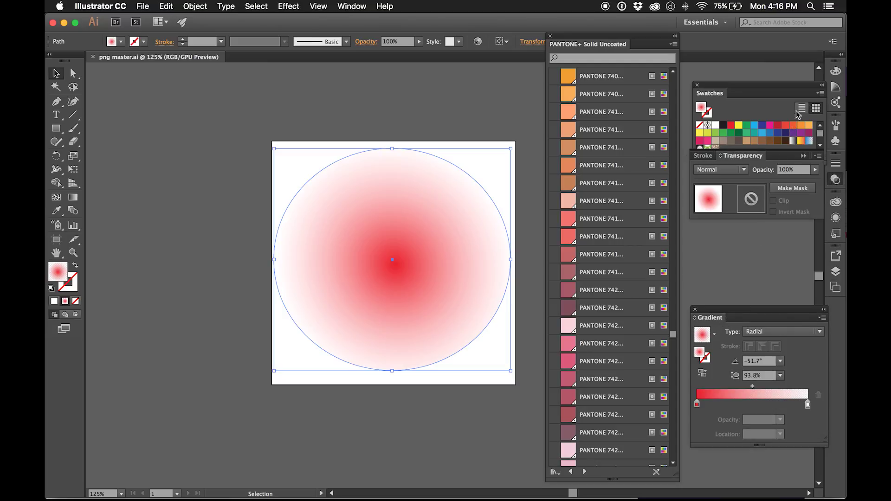
Open the Color panel and use Show Options to reveal its C, M, Y, K sliders.
click(835, 73)
click(817, 64)
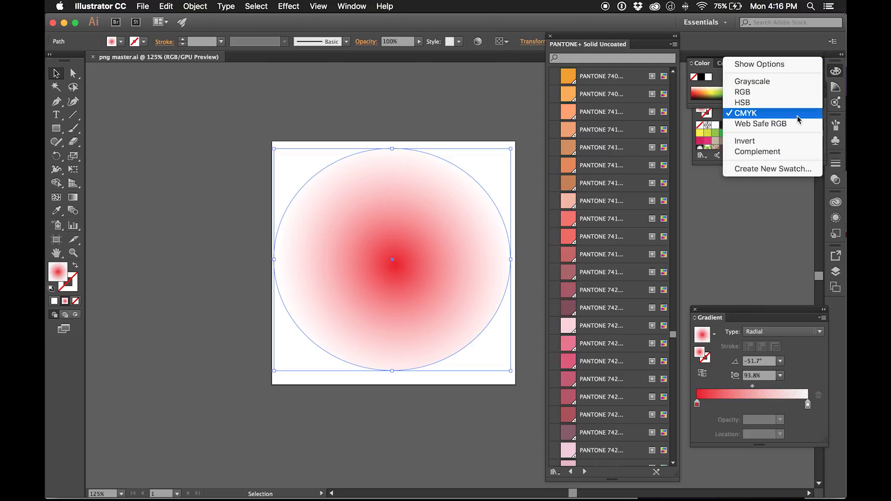
click(795, 65)
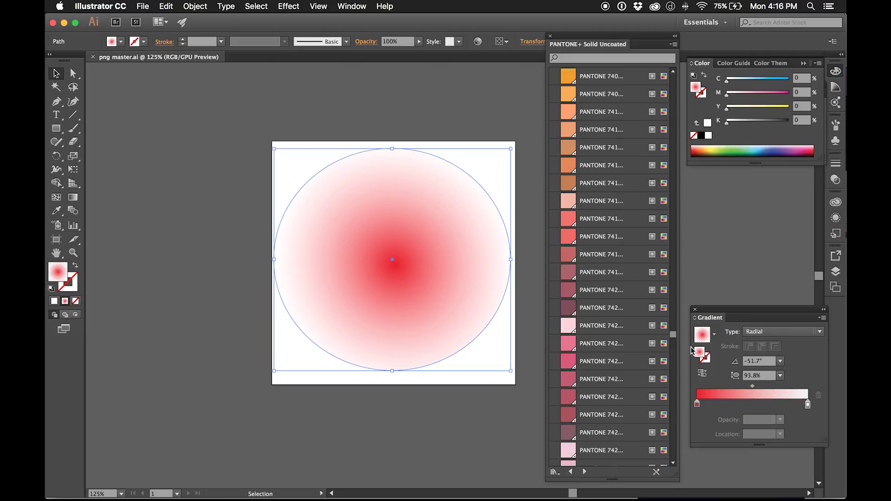
Select the gradient's left red stop (C 0.3, M 99.28, Y 97.21, K 0.09) and browse the PANTONE list.
click(697, 405)
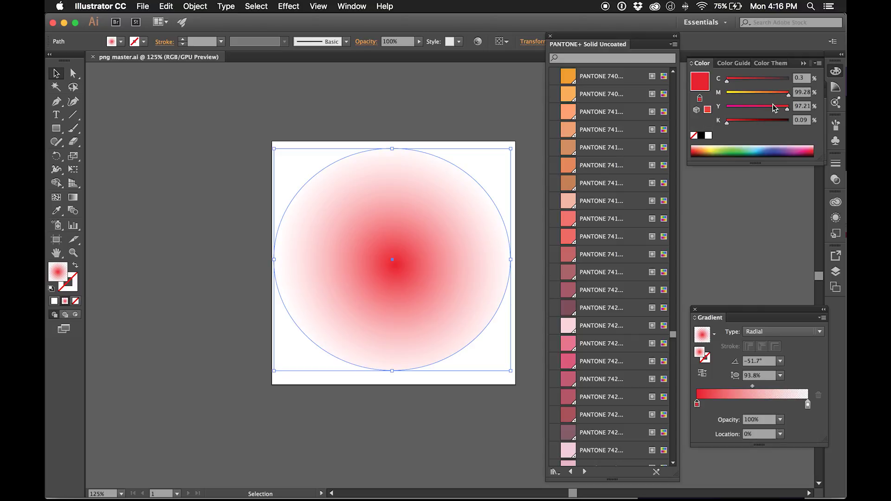
scroll(643, 233, down, 1)
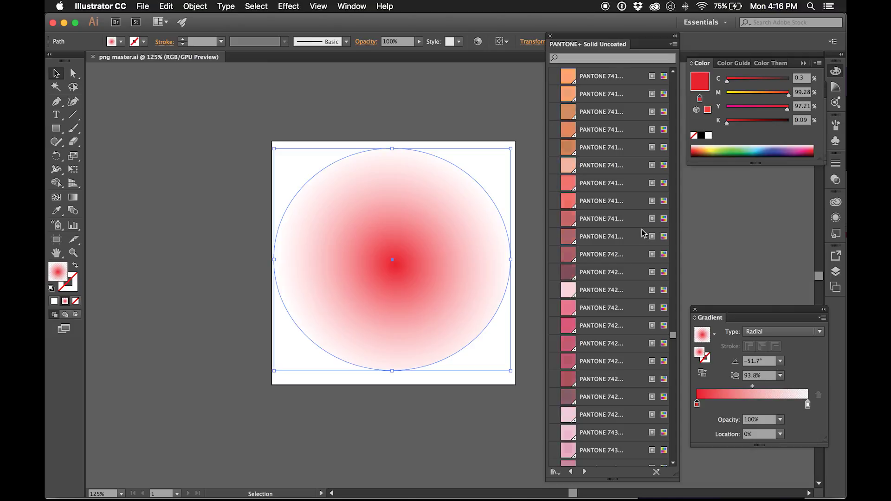
scroll(643, 234, down, 10)
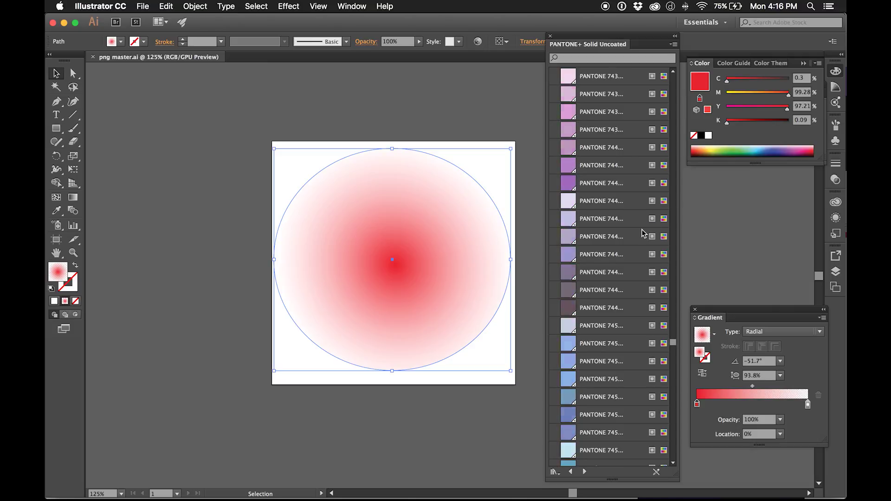
scroll(644, 233, down, 3)
scroll(643, 234, up, 10)
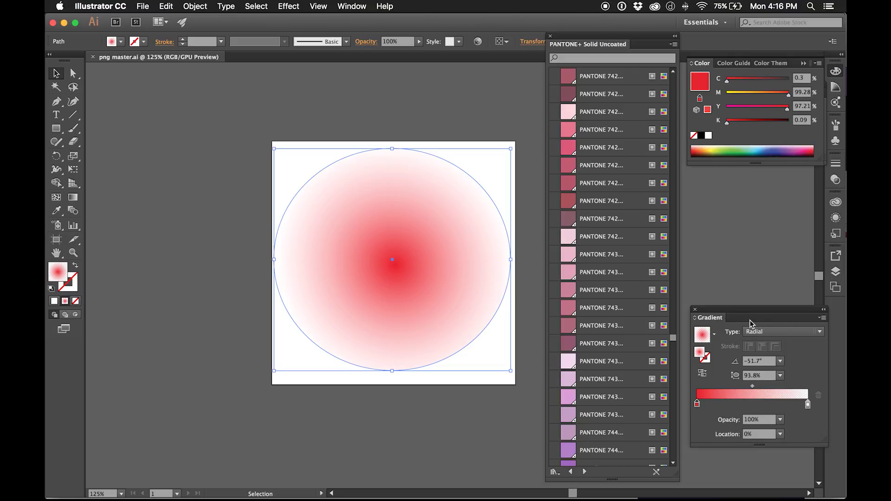
Move the Gradient panel left of the artboard, place PANTONE beside Color, and reopen Swatches.
drag(754, 314, 163, 131)
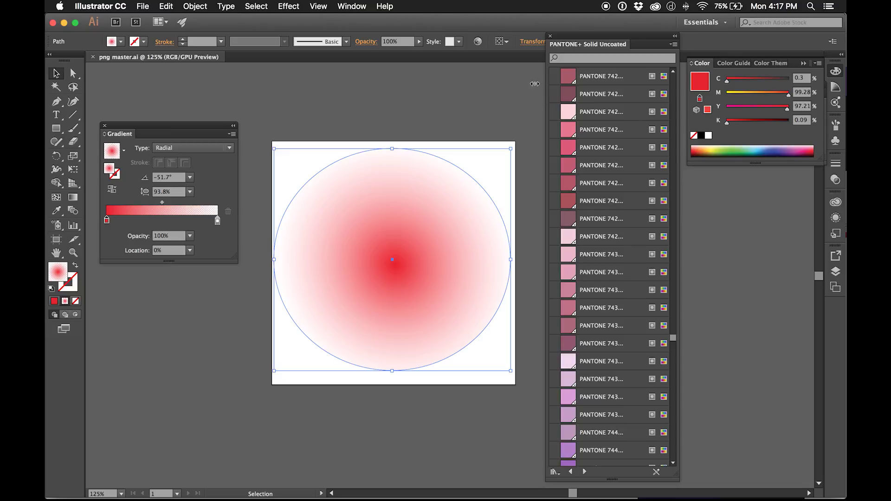
drag(568, 45, 666, 186)
drag(634, 147, 563, 59)
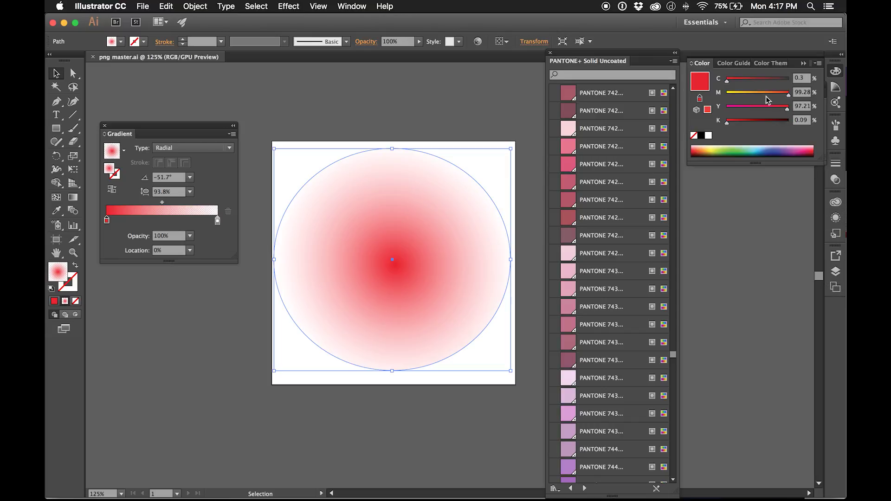
click(352, 6)
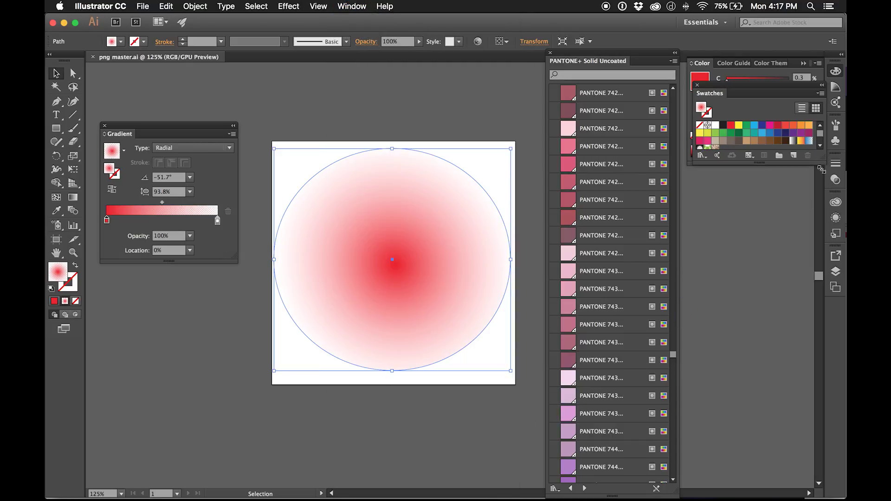
Enlarge the Swatches panel and scroll the PANTONE+ Solid Uncoated list to PANTONE 485 U.
drag(821, 170, 828, 284)
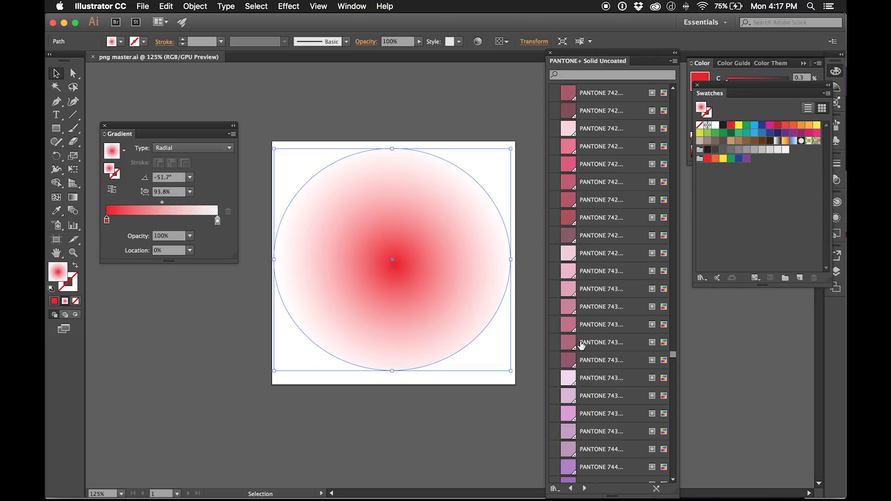
scroll(582, 344, down, 6)
scroll(583, 343, up, 12)
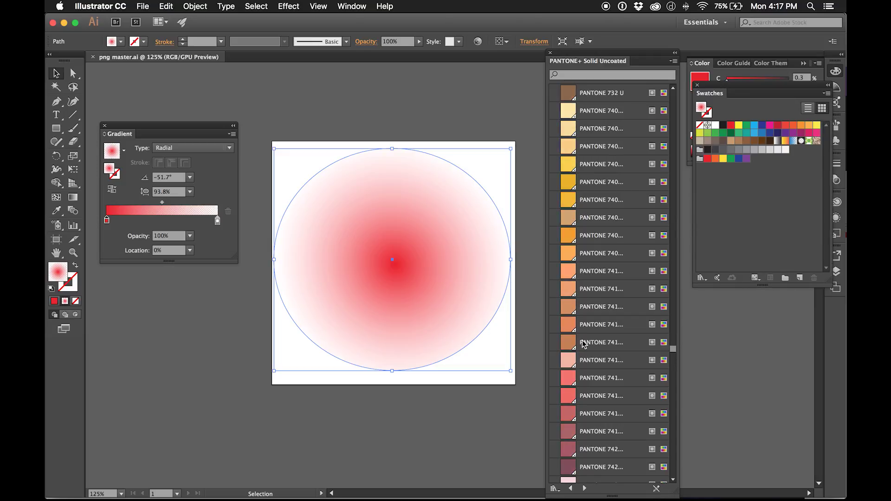
scroll(584, 343, up, 20)
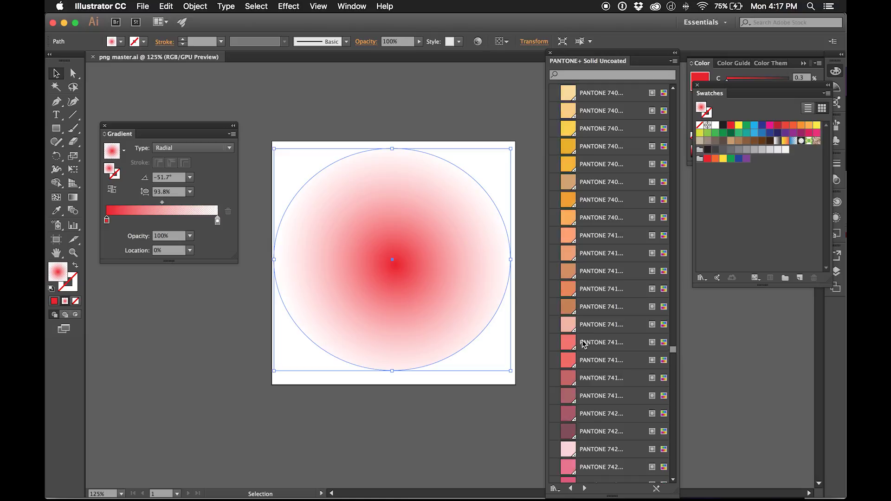
scroll(584, 344, up, 3)
scroll(584, 343, down, 8)
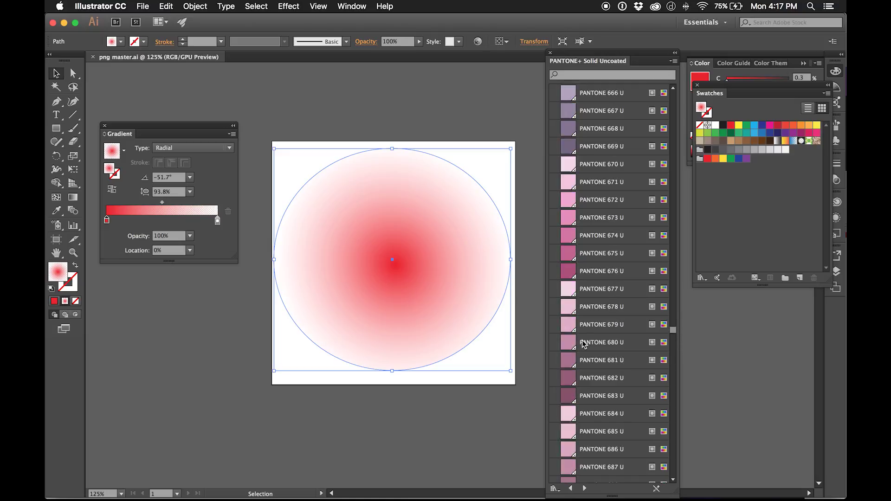
scroll(584, 343, up, 10)
scroll(584, 343, up, 20)
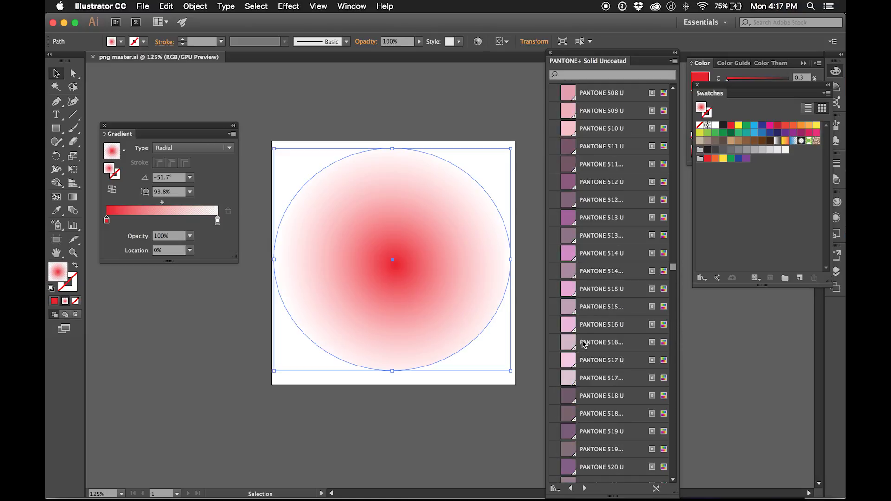
scroll(584, 344, down, 10)
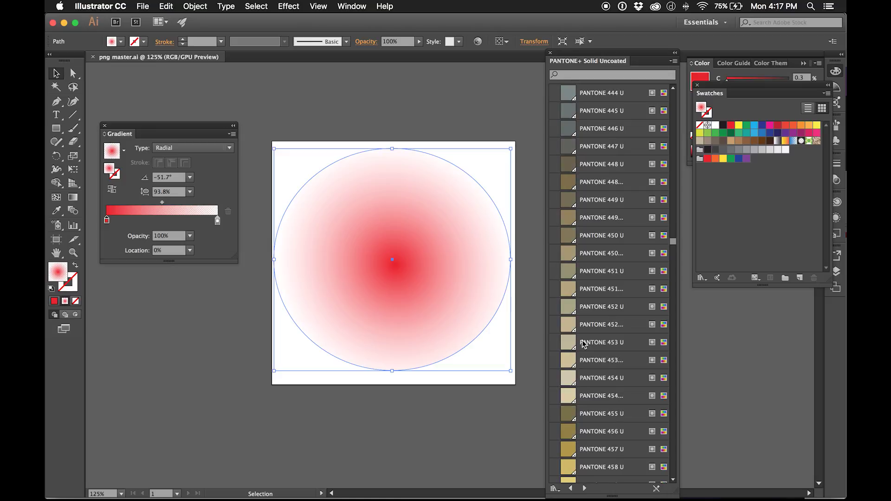
scroll(584, 343, down, 12)
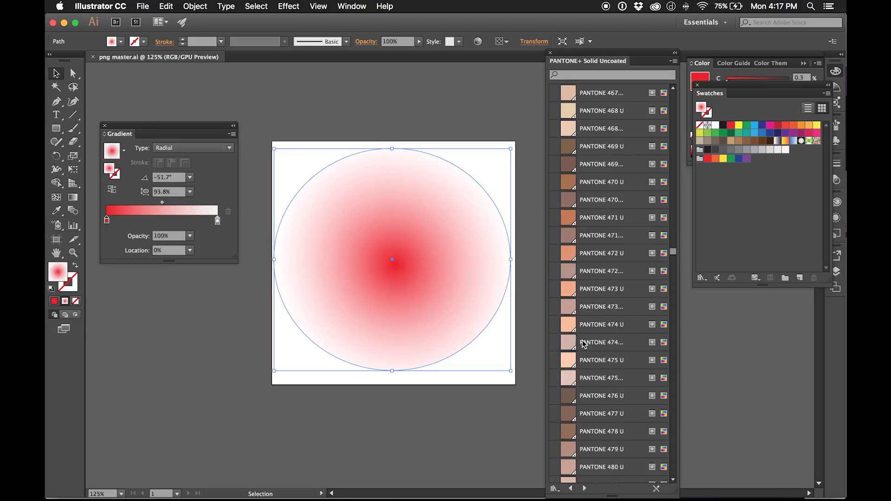
scroll(584, 343, up, 3)
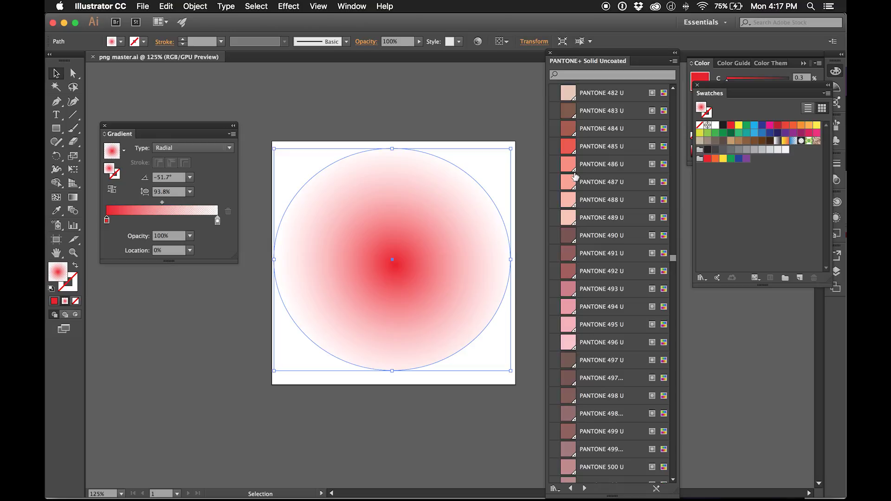
Drop PANTONE 485 U onto the gradient, move that stop to the 0% start, and reselect the circle.
drag(570, 147, 128, 217)
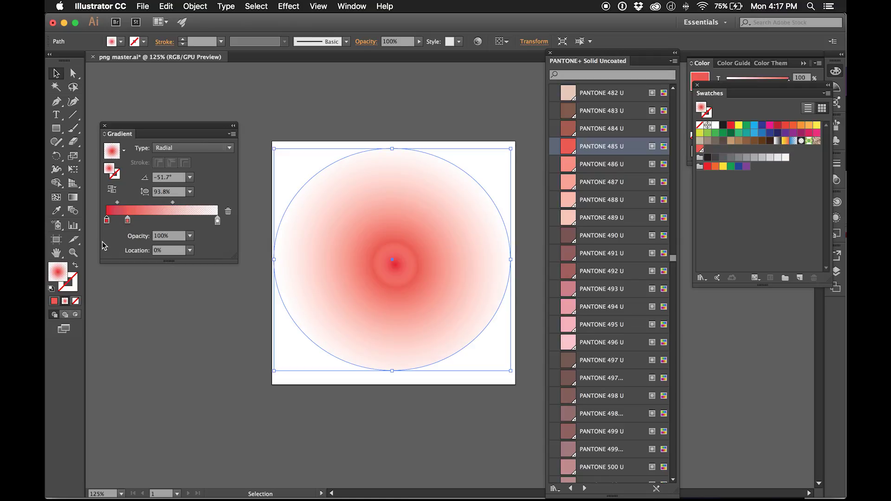
drag(127, 220, 94, 220)
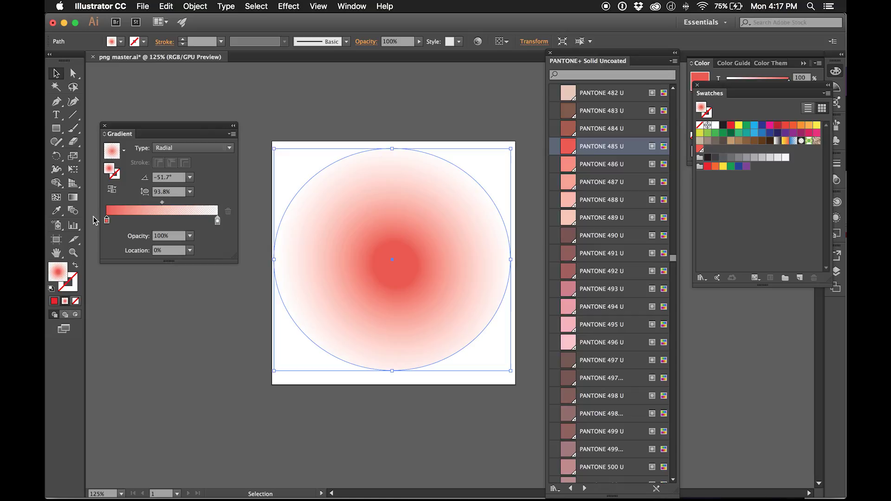
click(358, 151)
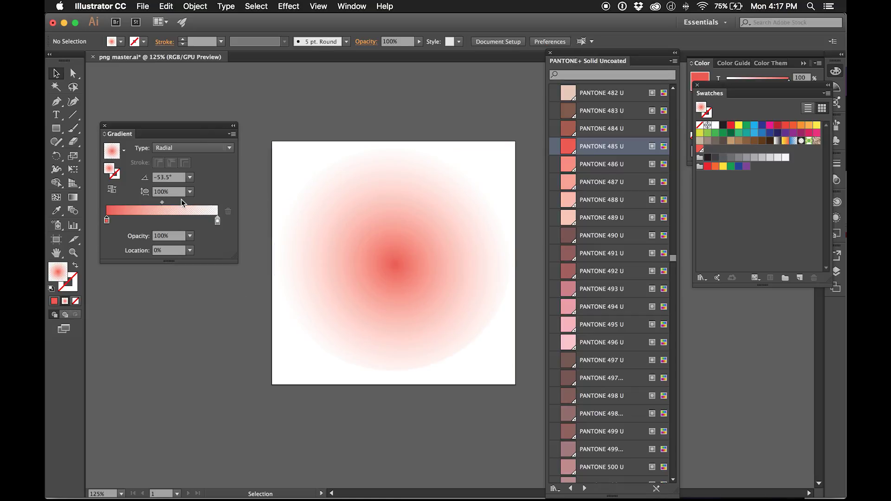
click(452, 249)
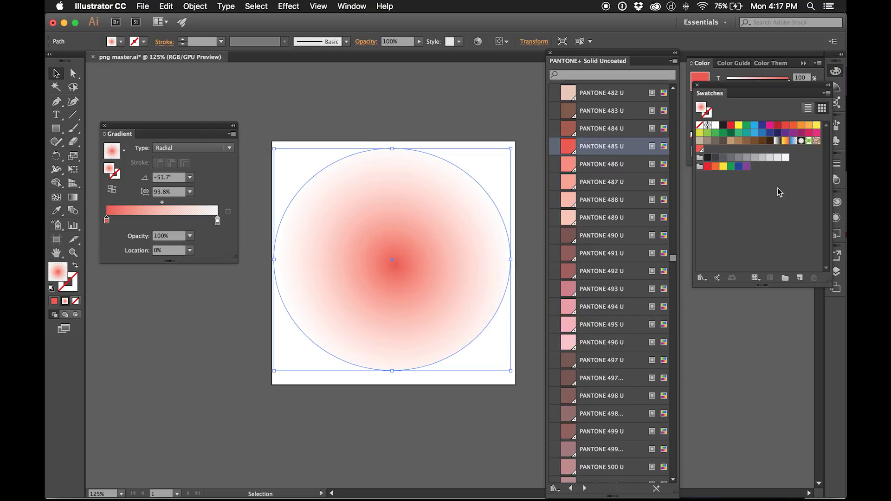
Open Separations Preview, dock it below Swatches on the right, and deselect the circle.
click(350, 5)
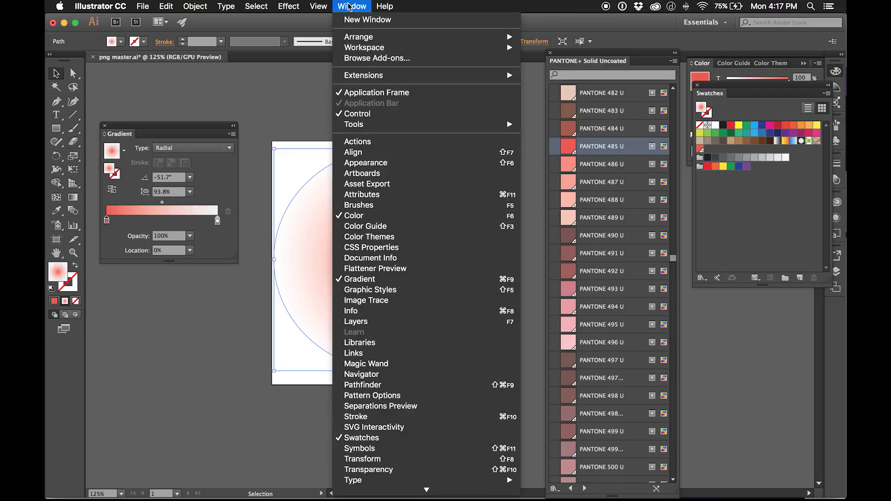
click(450, 408)
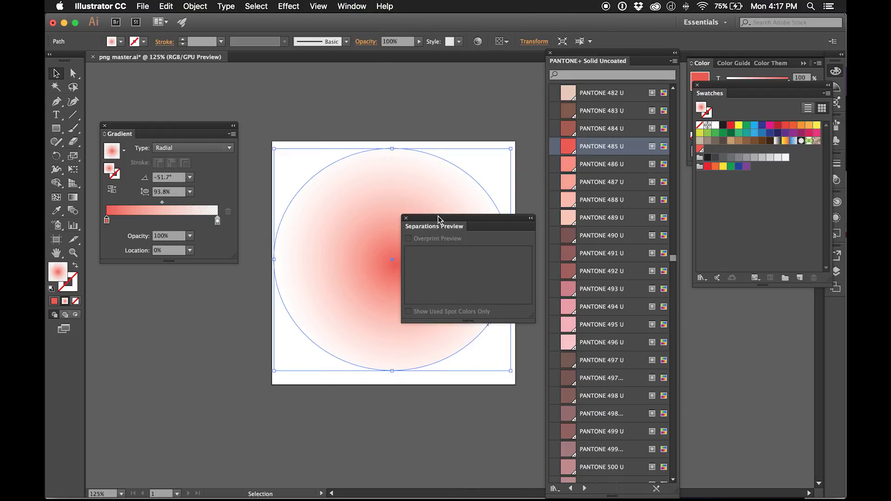
drag(439, 219, 719, 249)
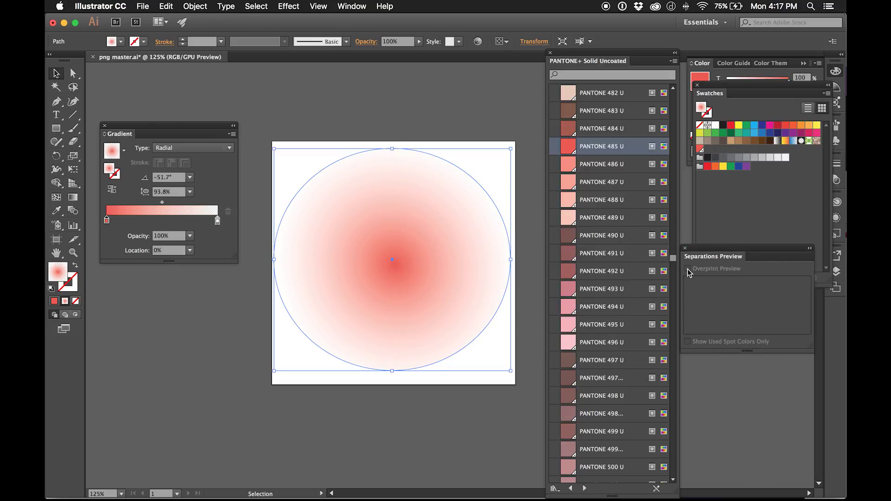
click(506, 220)
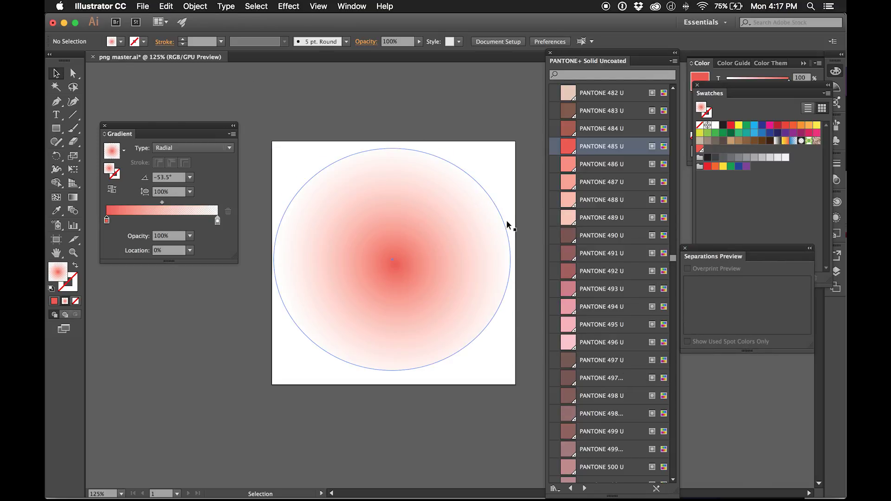
Turn on Overprint Preview and show the artwork at actual size with Cmd+1.
click(352, 6)
mouse_move(322, 7)
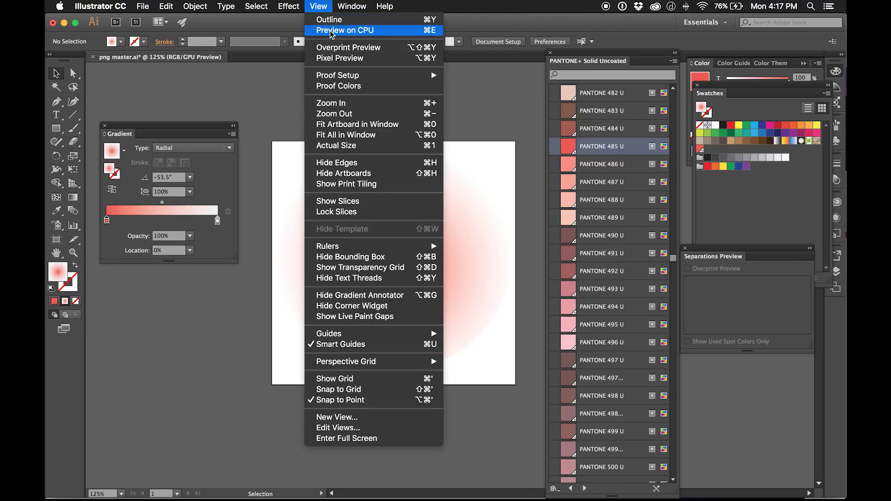
click(336, 48)
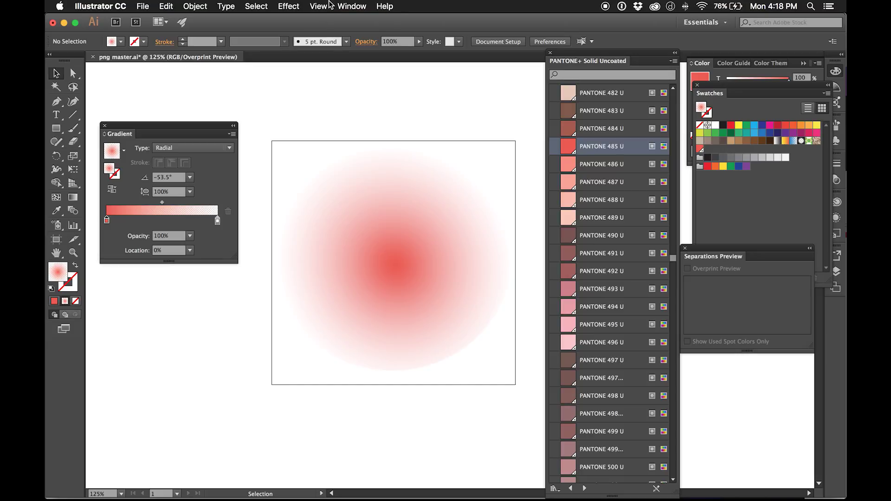
key(super+1)
Switch the view back to normal Preview on CPU.
click(330, 6)
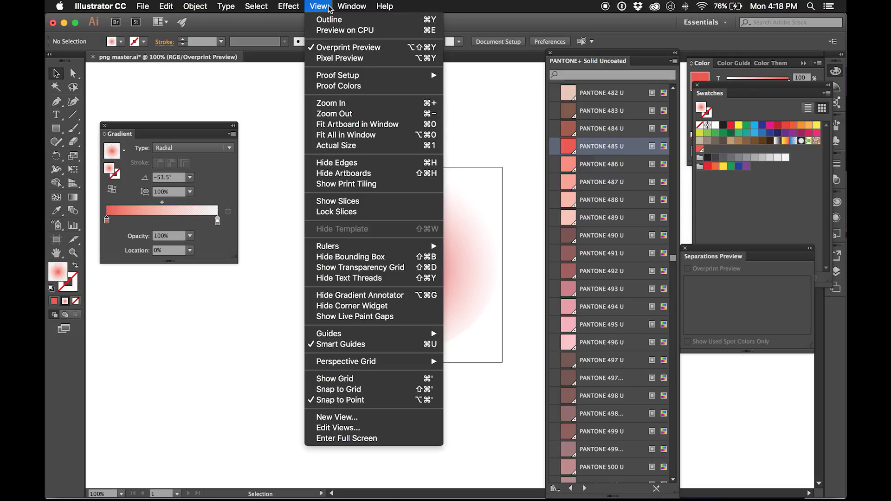
click(329, 6)
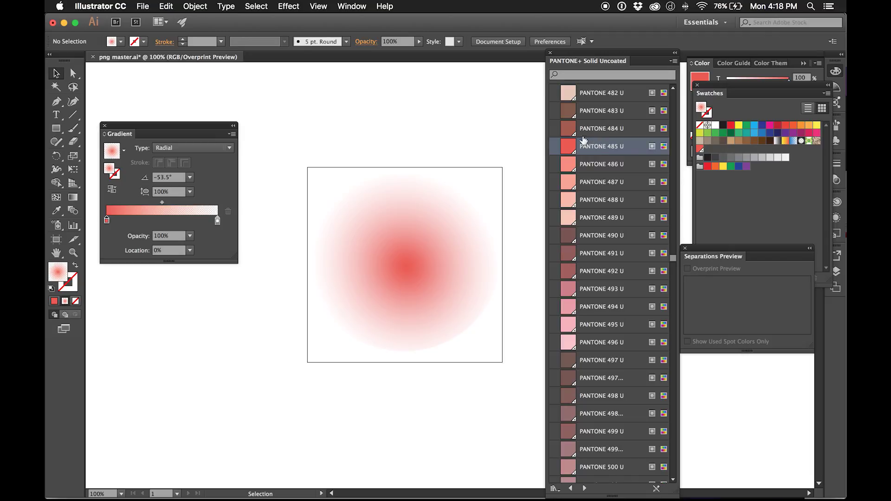
click(339, 7)
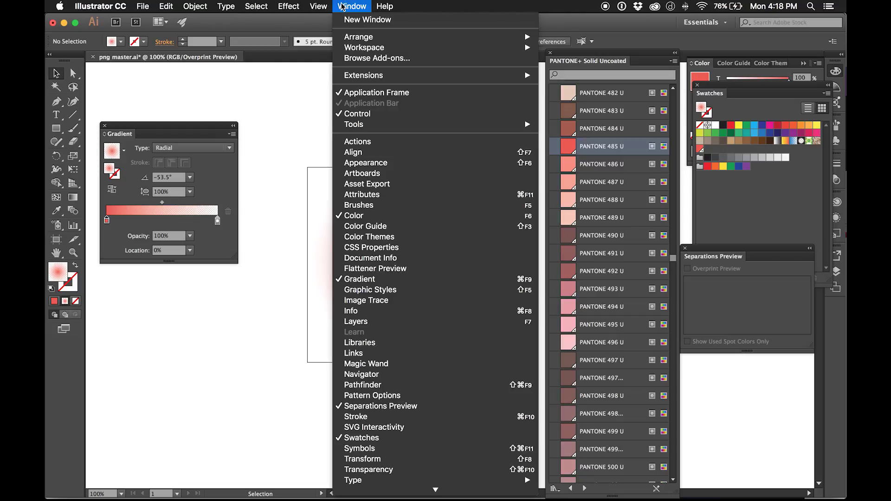
mouse_move(320, 6)
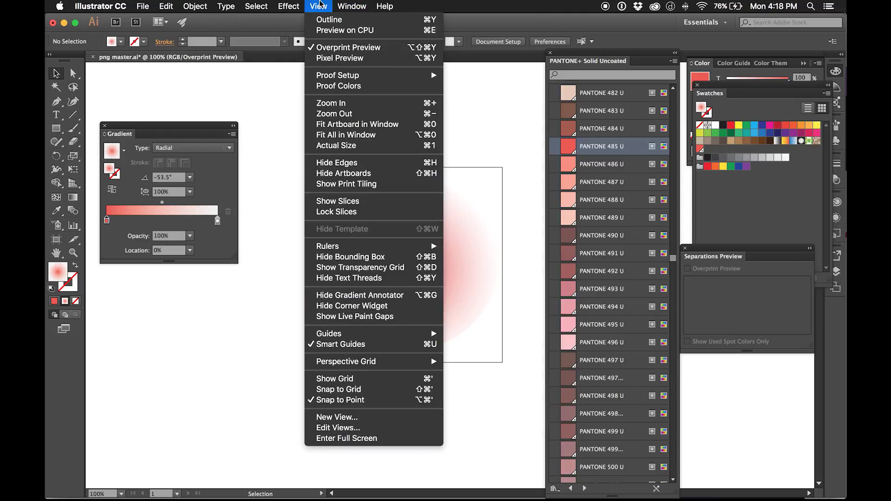
click(328, 31)
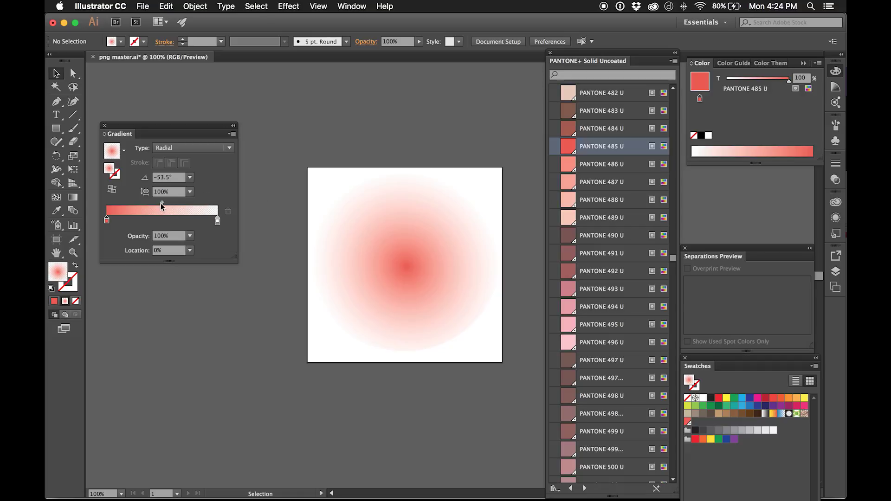
Check the gradient's white end stop, then its PANTONE 485 U start stop at 100%.
click(217, 220)
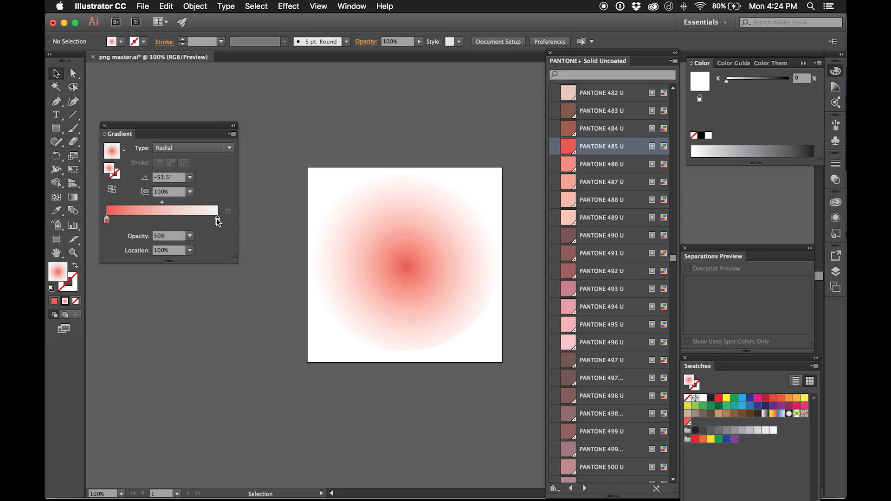
click(107, 221)
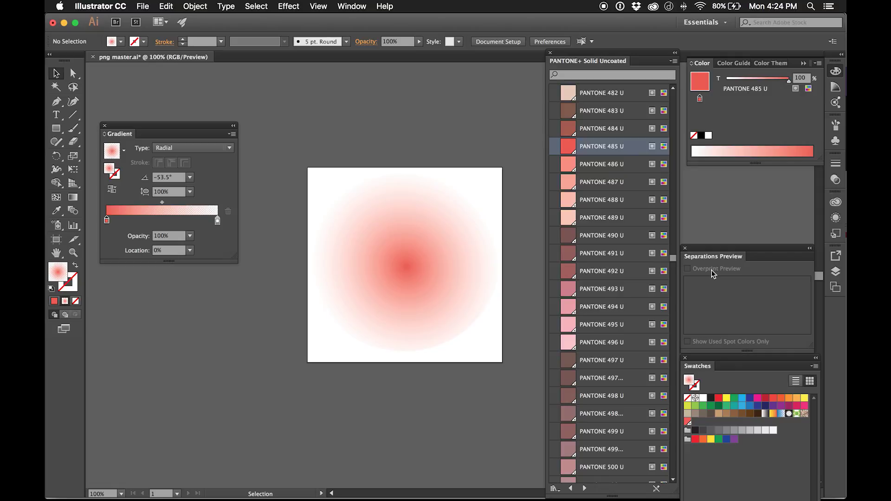
Convert the document to CMYK Color via File > Document Color Mode.
click(142, 7)
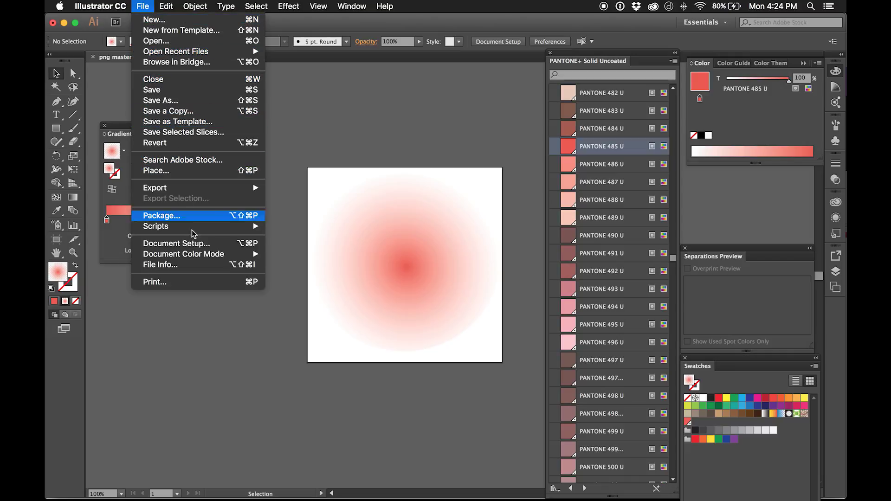
mouse_move(203, 254)
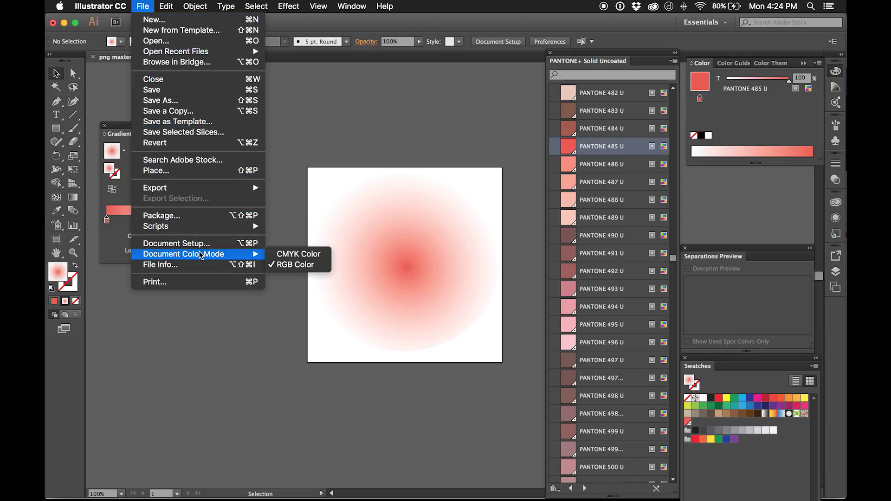
click(310, 261)
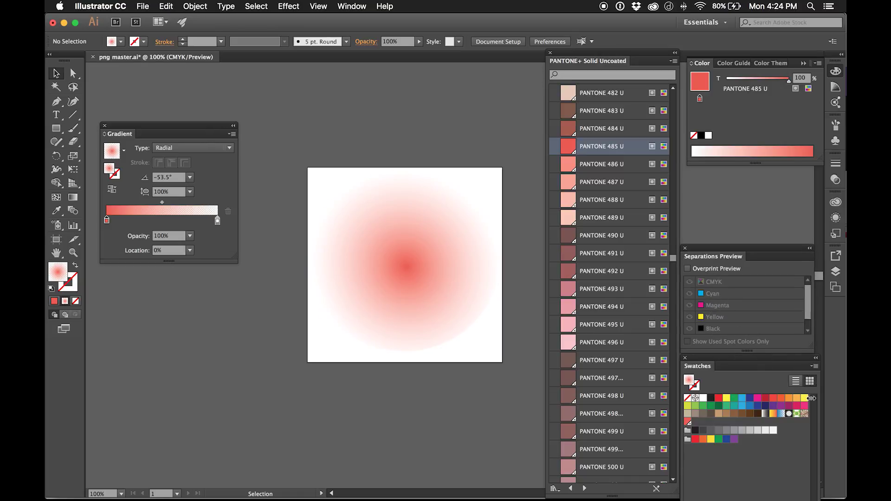
Enlarge the separations list, enable Overprint Preview, and toggle the PANTONE 485 U plate off and on.
drag(811, 348, 809, 379)
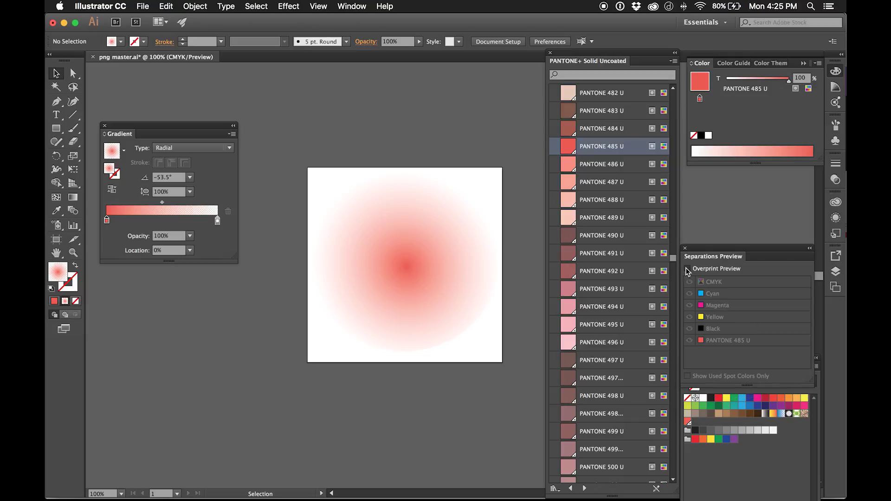
click(688, 270)
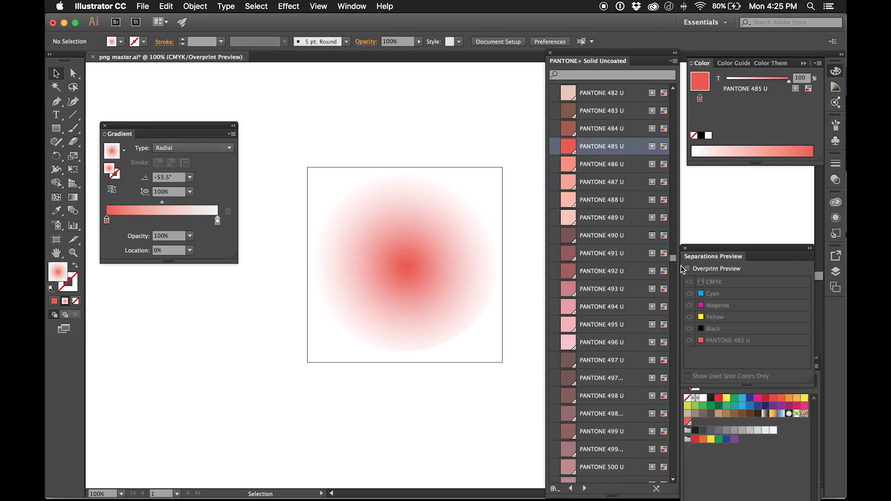
click(688, 269)
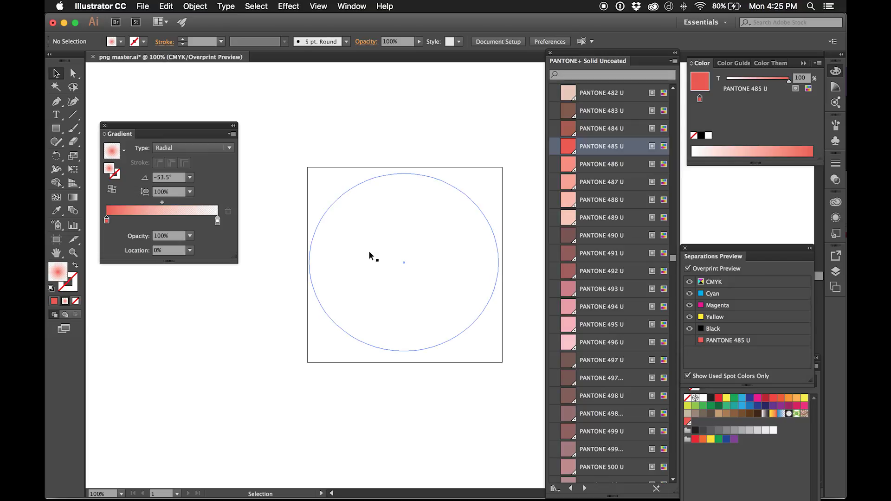
click(690, 341)
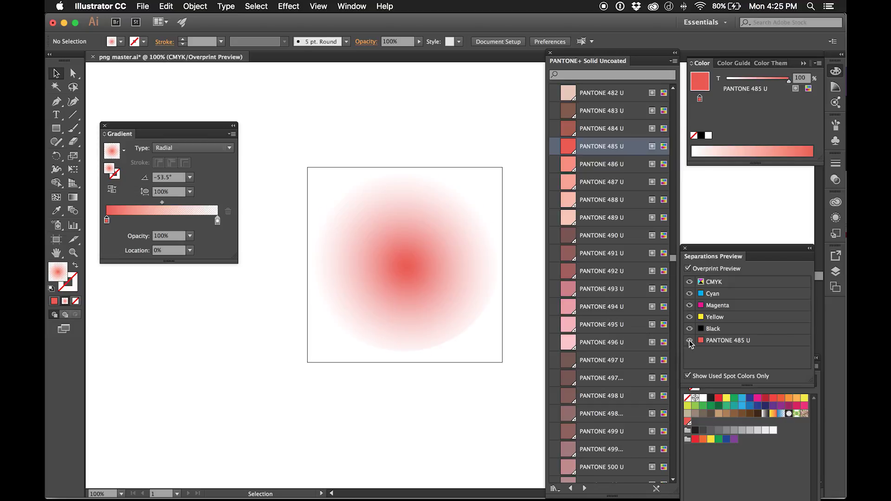